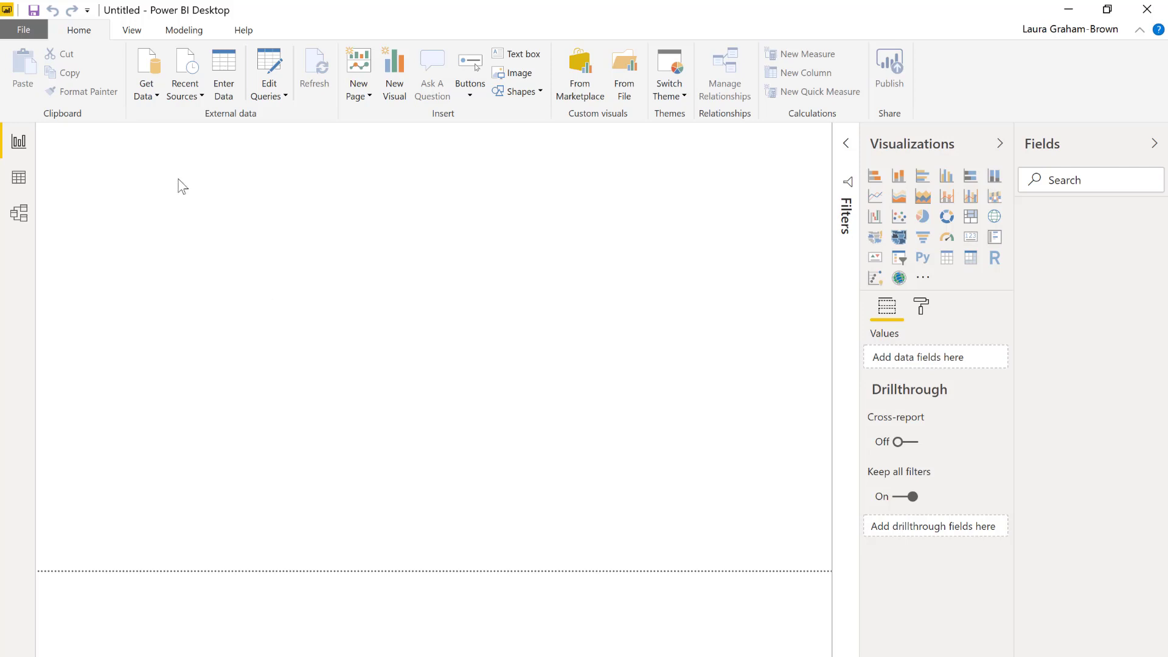
# Import Sheet1 from the Unpivot Data Excel workbook and open it for transformation in Power Query Editor
pyautogui.click(154, 95)
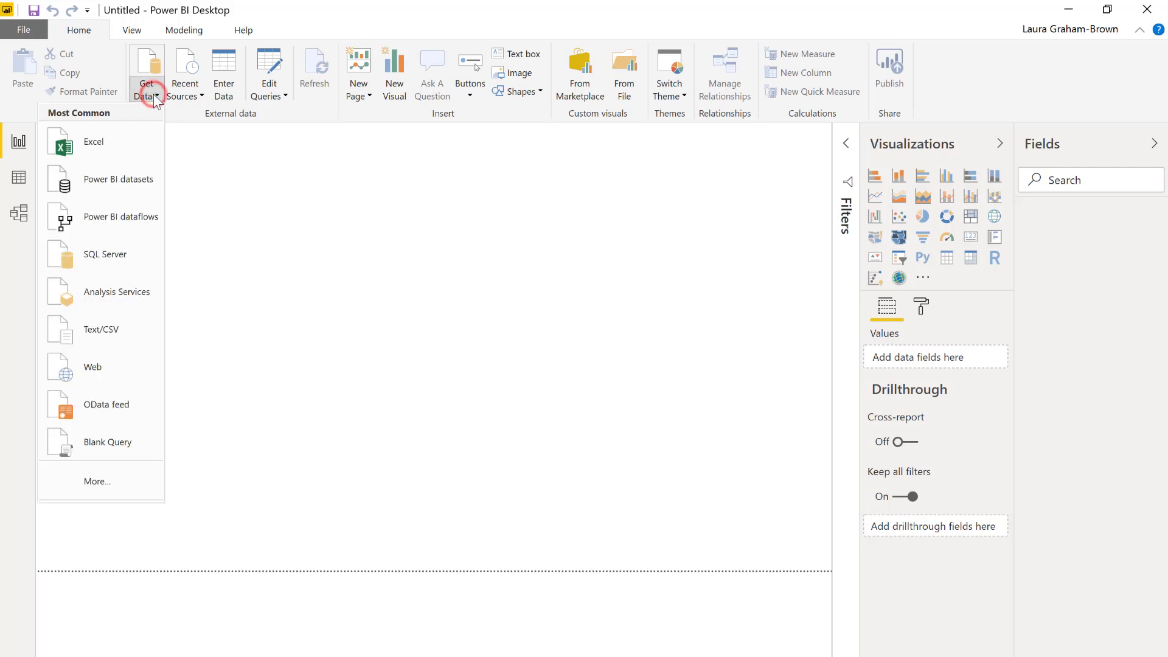
pyautogui.click(122, 145)
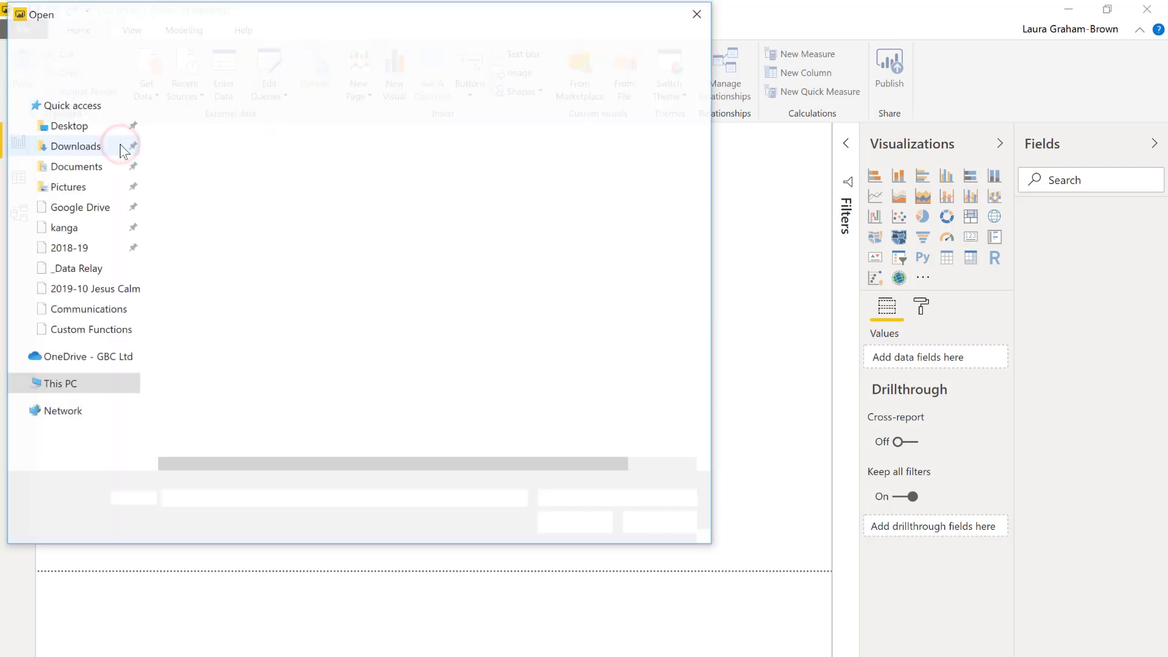
pyautogui.click(207, 120)
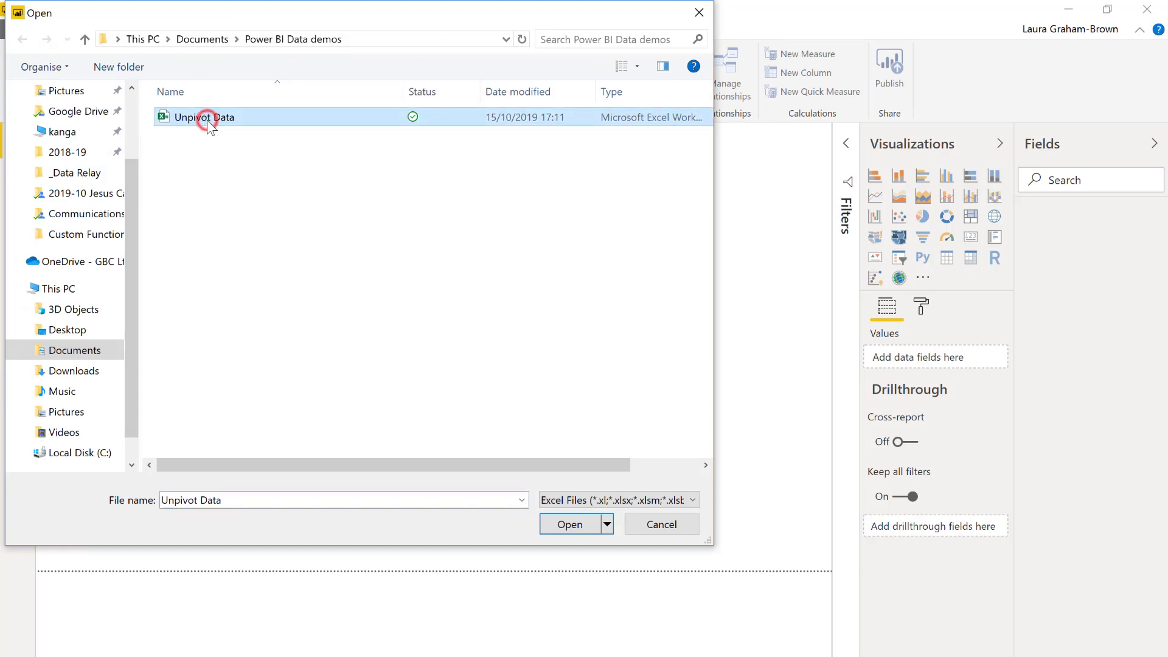
pyautogui.click(568, 527)
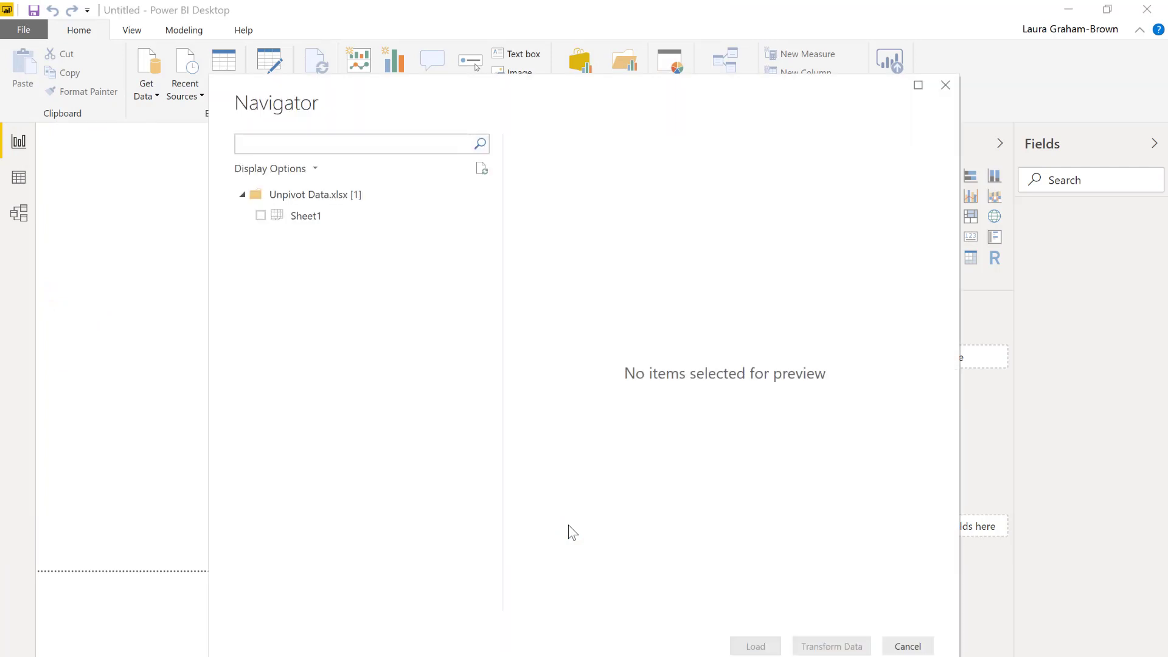
pyautogui.click(260, 216)
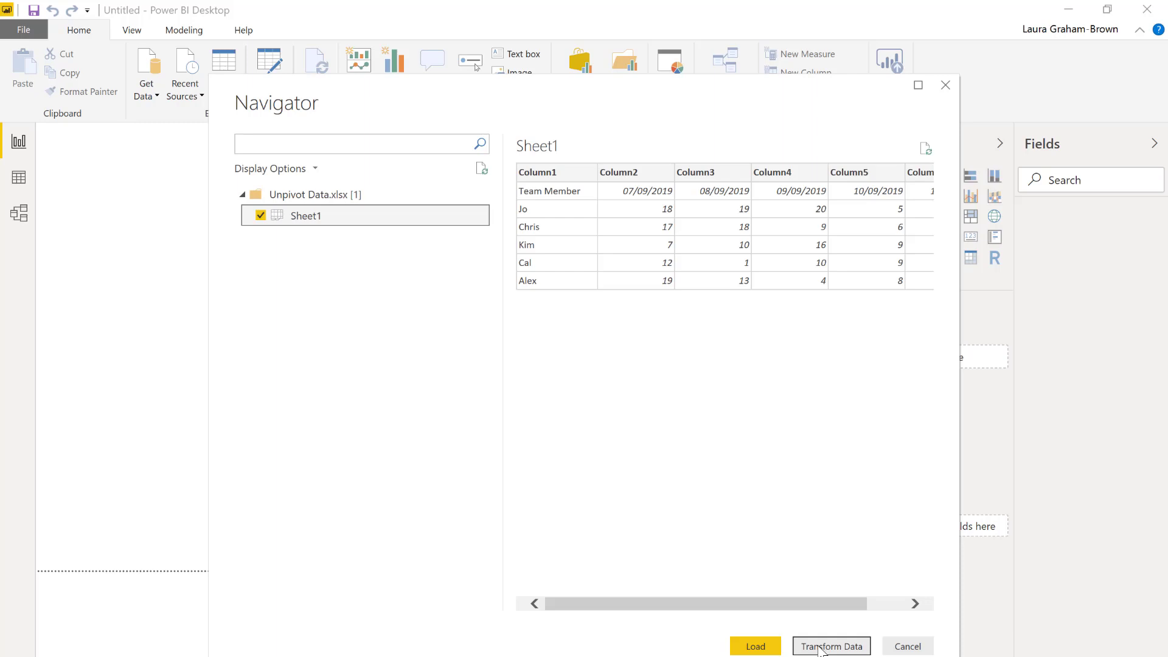
pyautogui.click(820, 647)
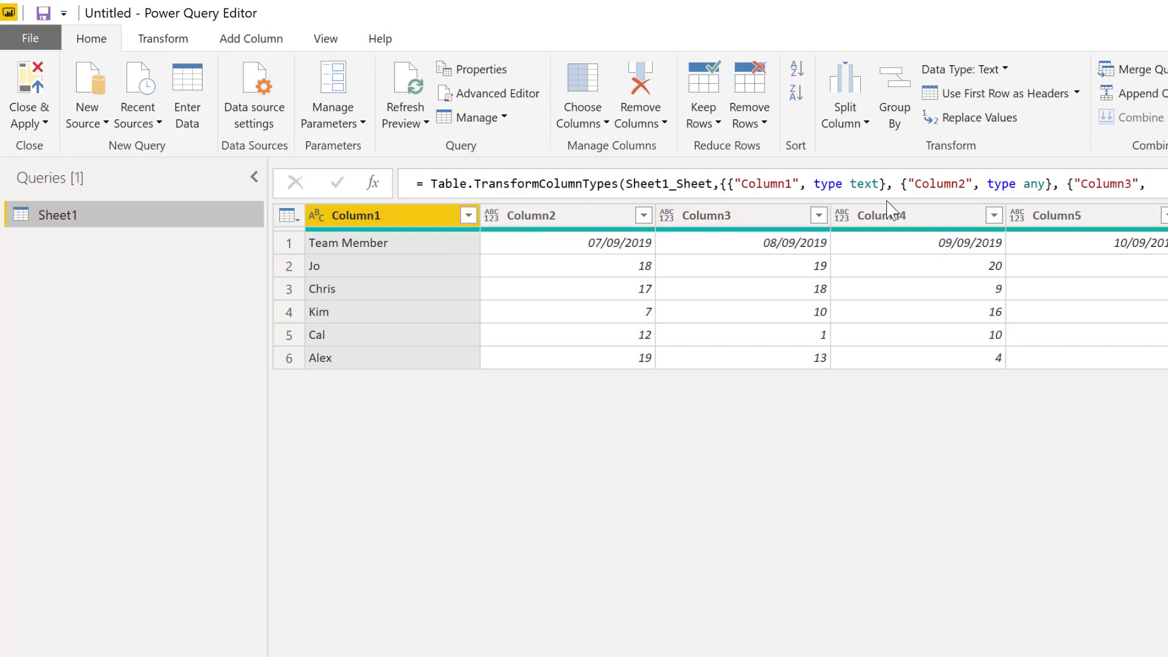
# Promote the first row to headers and unpivot all columns other than Team Member
pyautogui.click(978, 98)
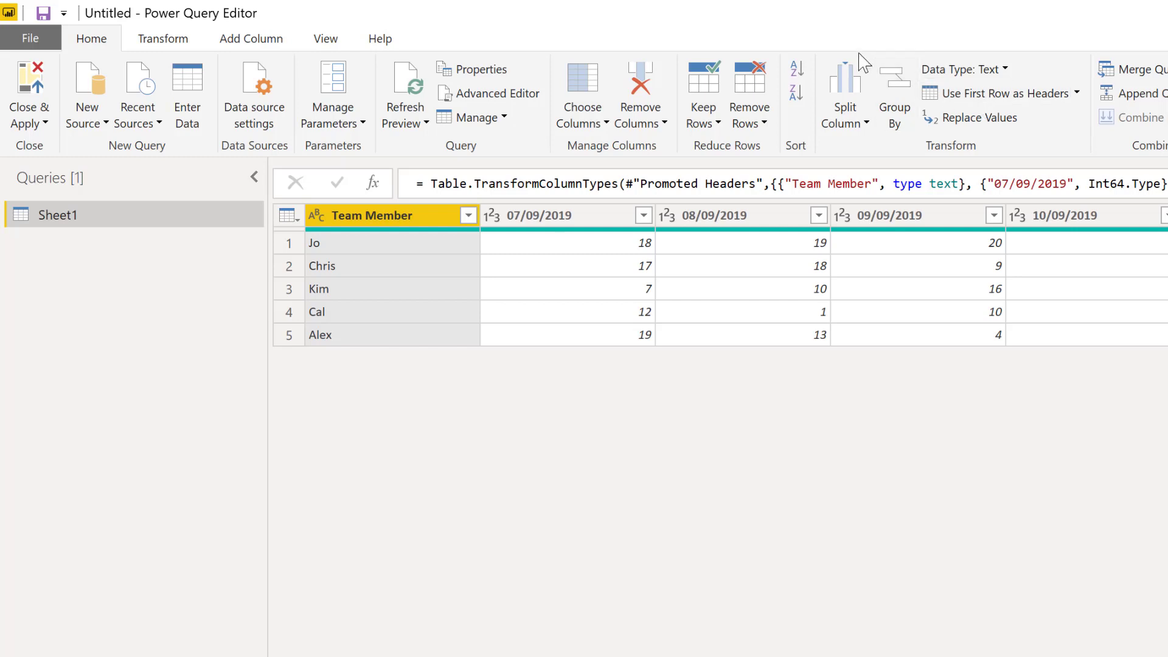
pyautogui.click(404, 215)
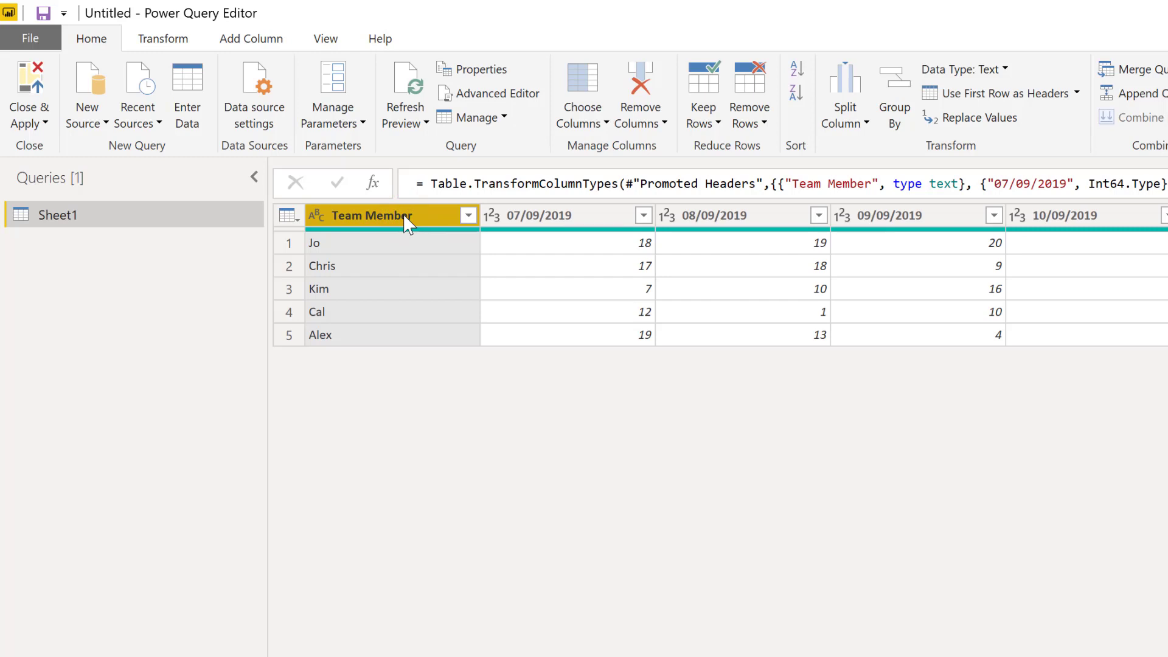
pyautogui.click(181, 38)
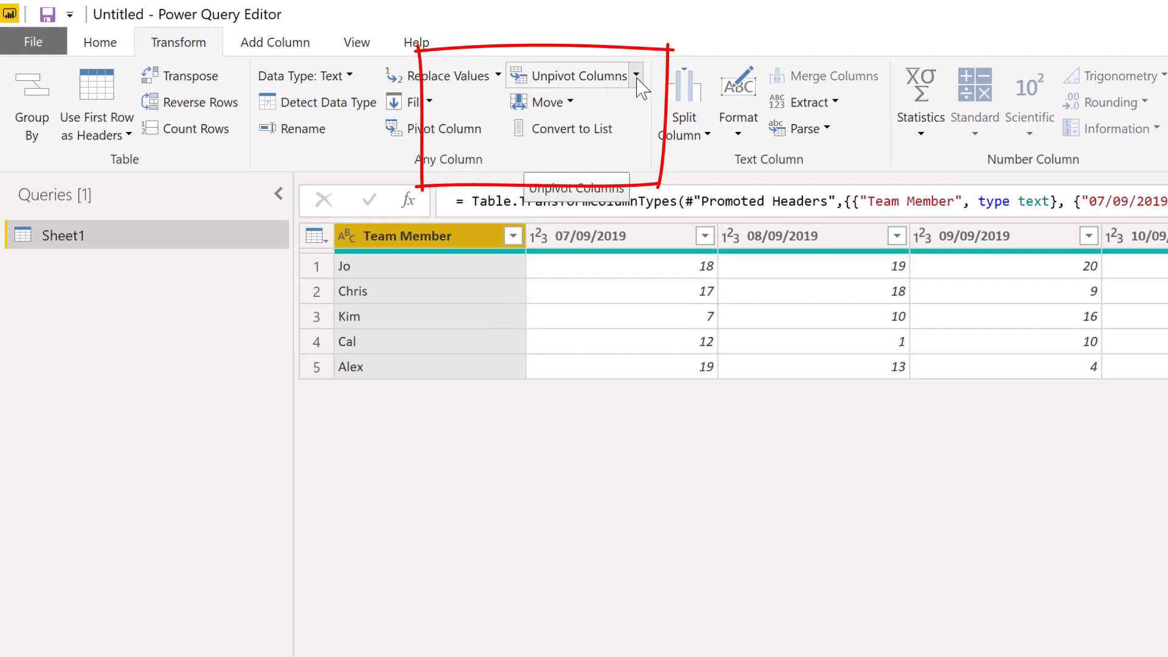
pyautogui.click(635, 75)
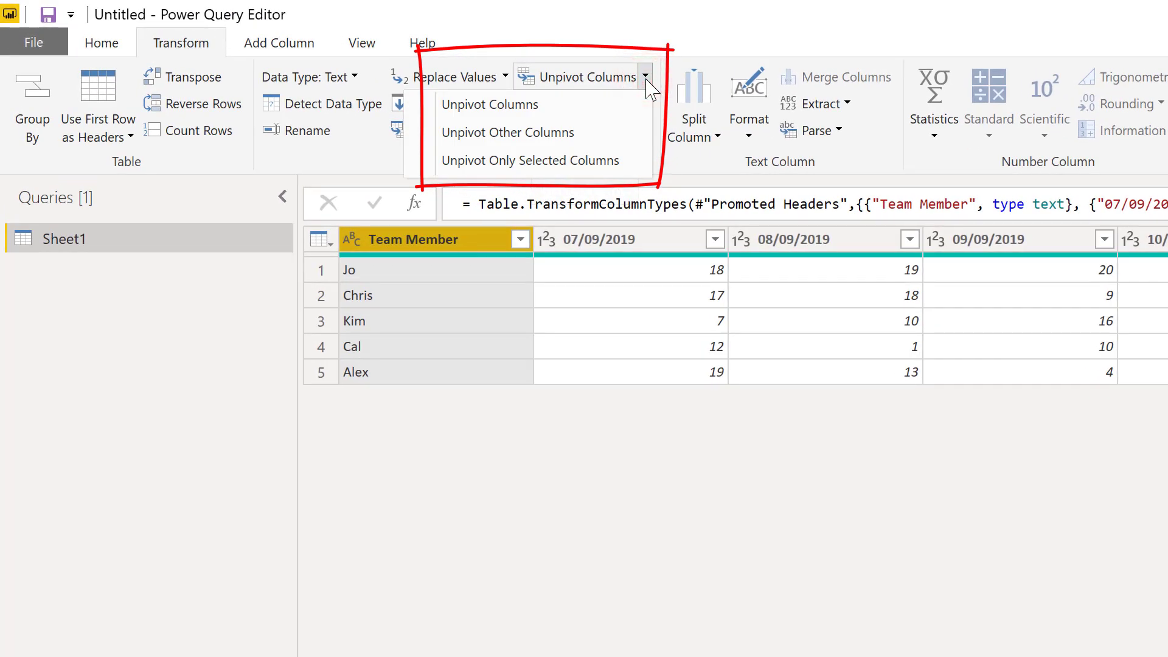
pyautogui.click(585, 132)
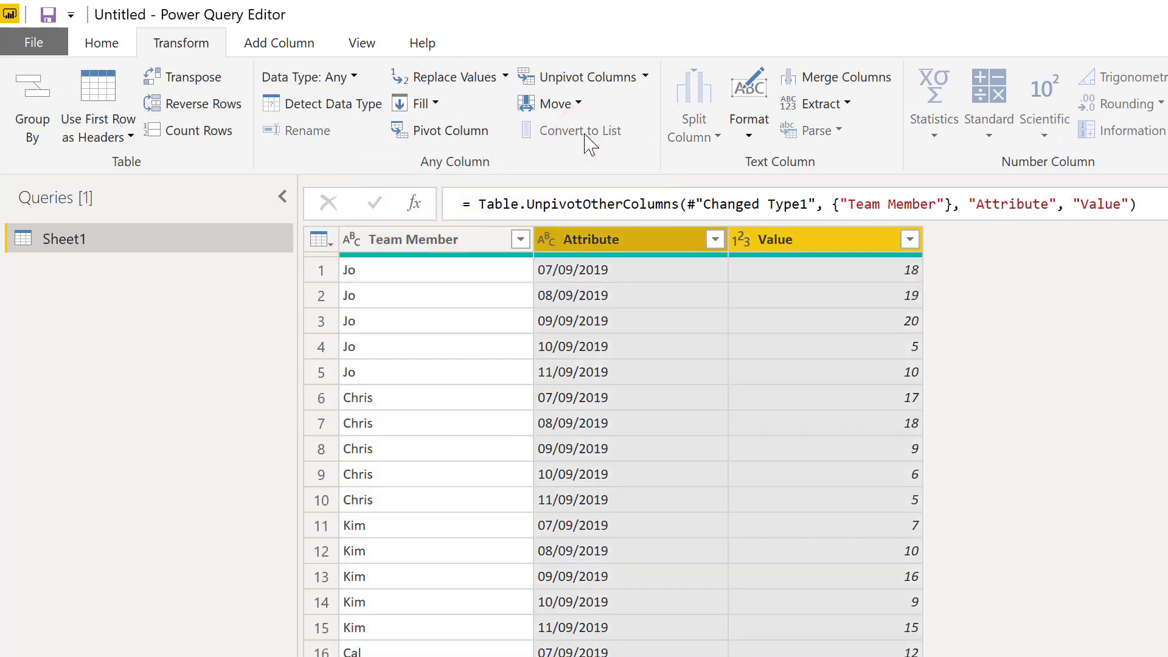
# Change the Attribute column's data type to Date and rename the column Date
pyautogui.click(474, 242)
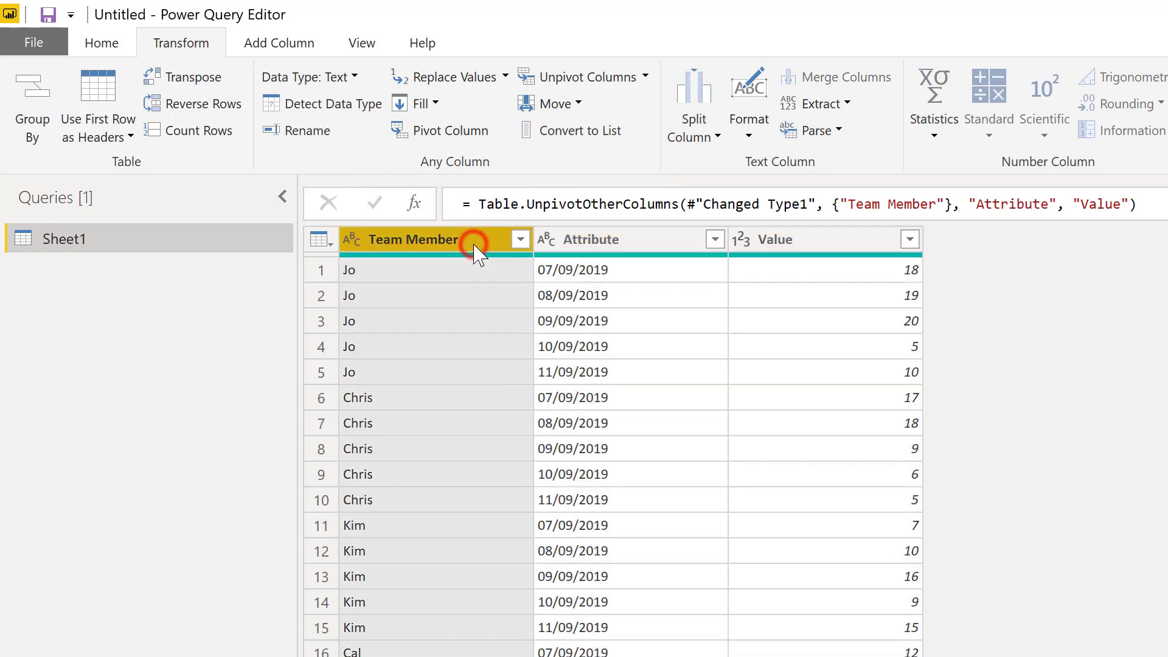
pyautogui.click(594, 242)
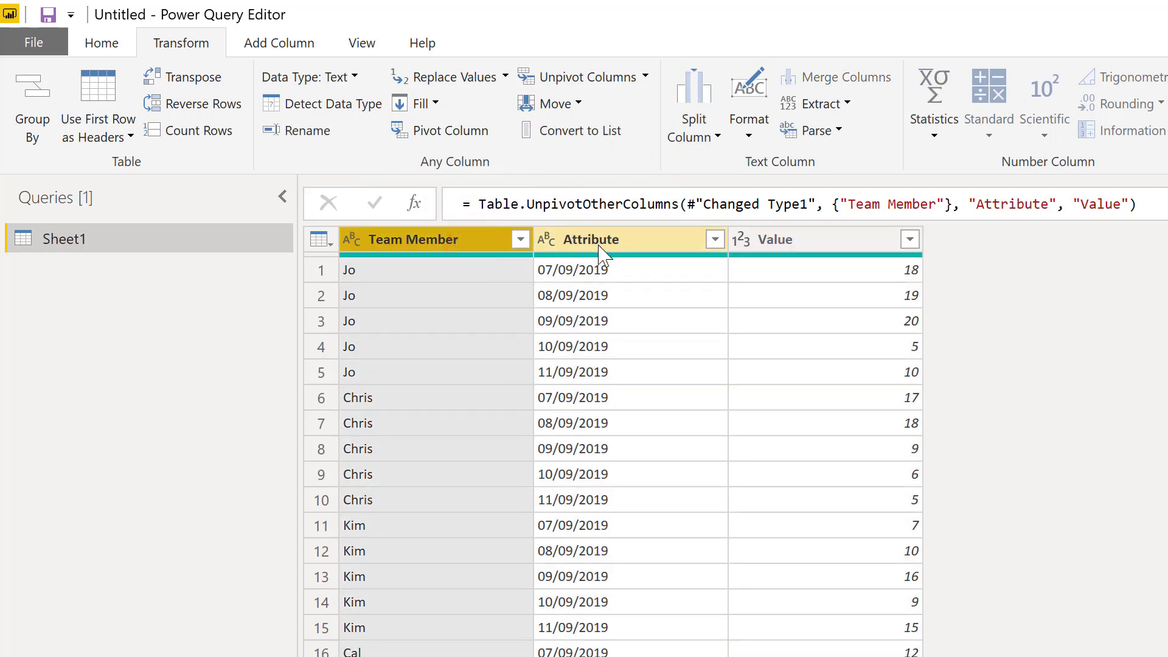
pyautogui.click(778, 244)
pyautogui.click(636, 241)
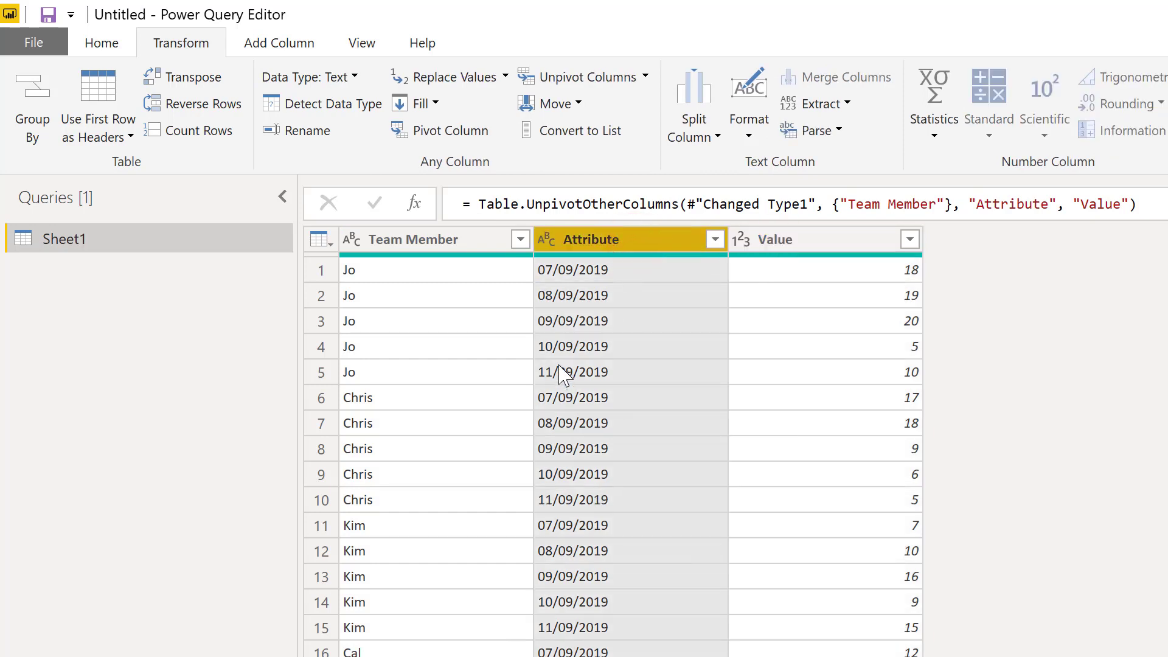
pyautogui.click(548, 241)
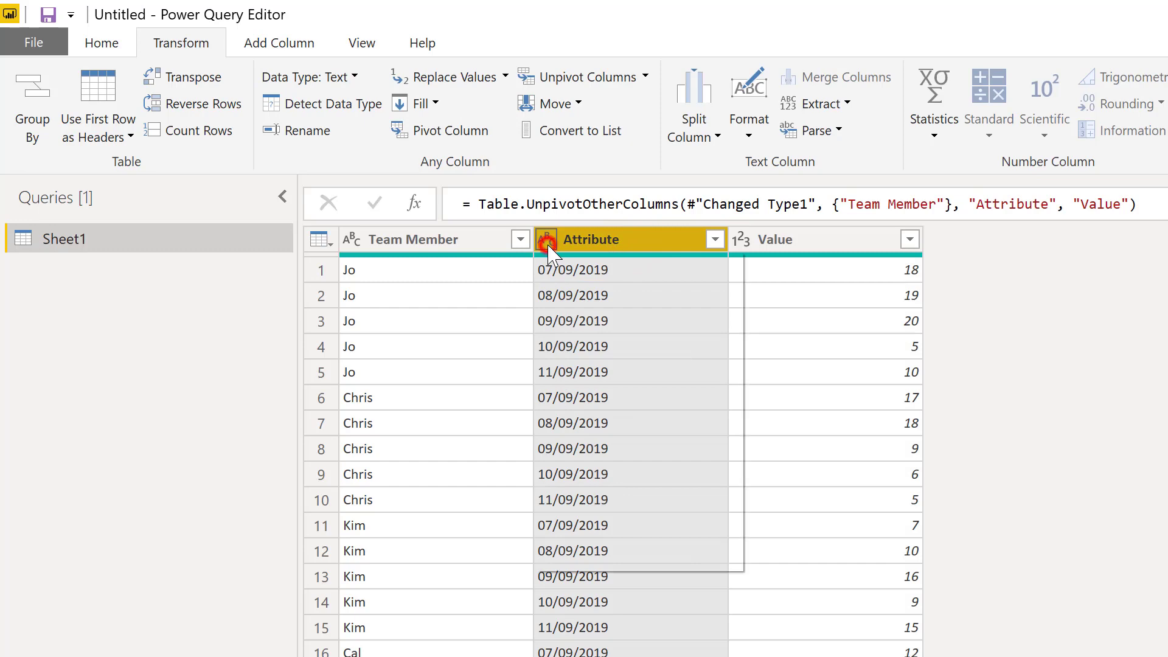
pyautogui.click(575, 389)
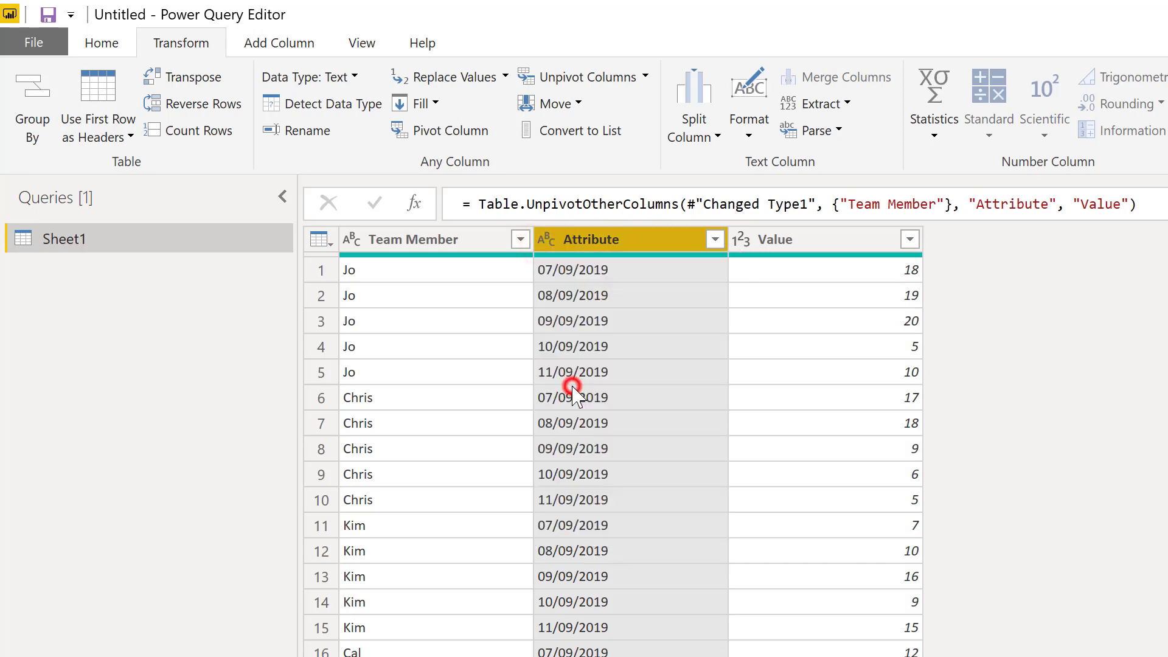
pyautogui.doubleClick(608, 244)
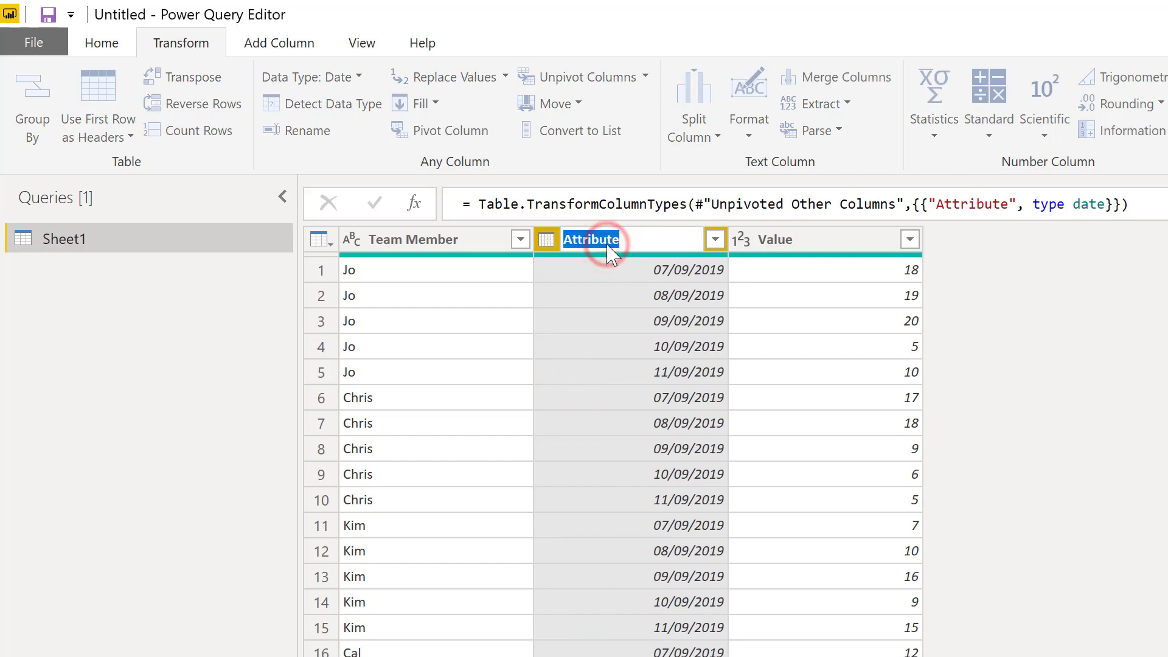
pyautogui.write('Date')
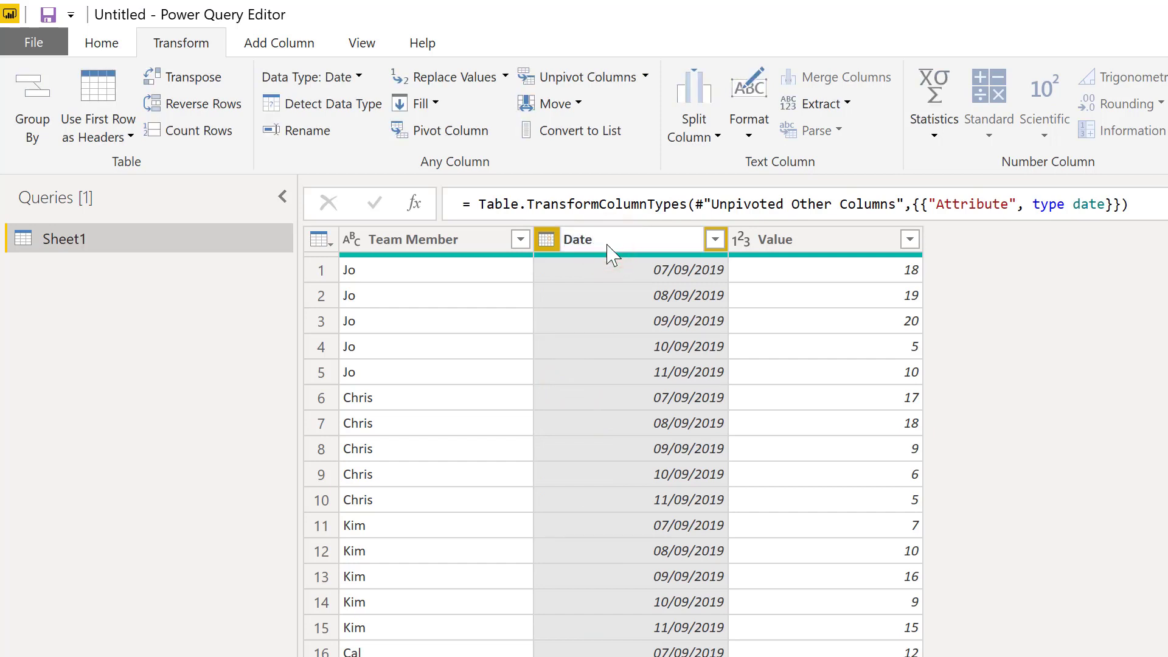
pyautogui.press('Return')
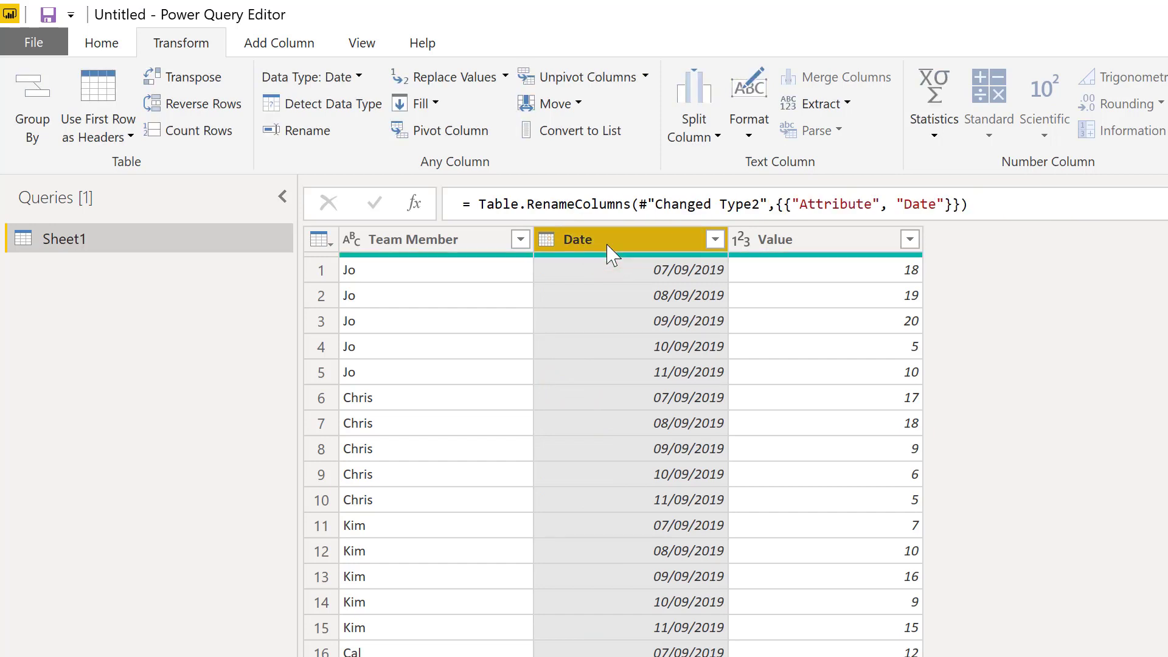
# Rename the Value column Customers, and close the query editor with its changes applied
pyautogui.click(791, 249)
pyautogui.click(790, 249)
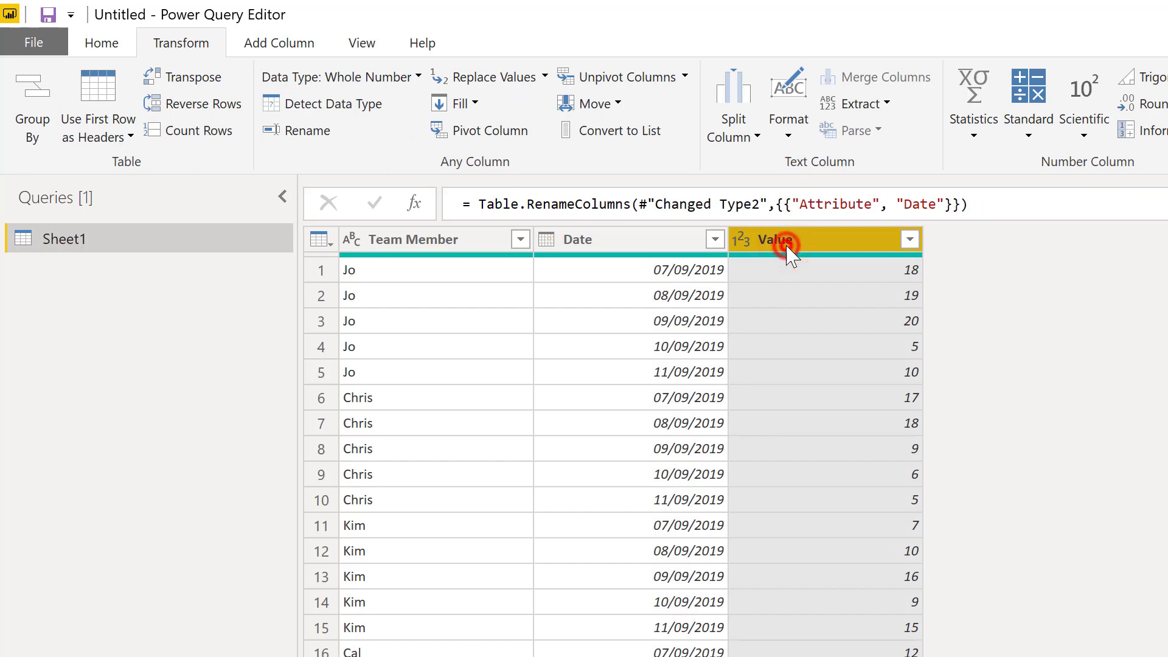
pyautogui.write('Custom')
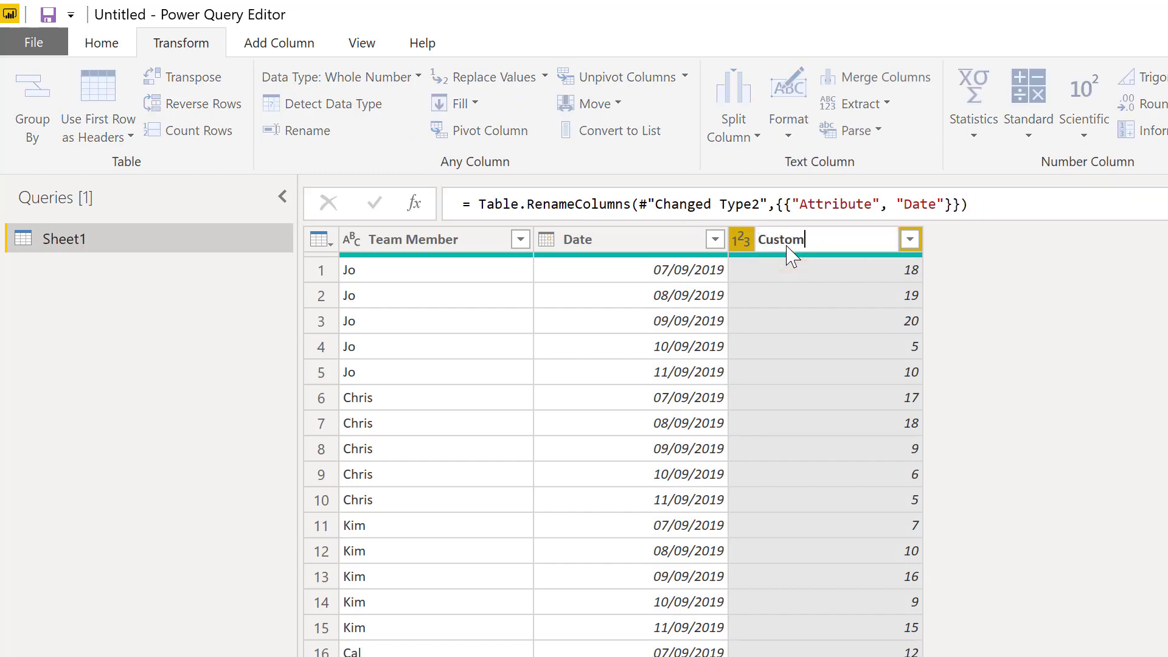
pyautogui.write('ers')
pyautogui.press('Return')
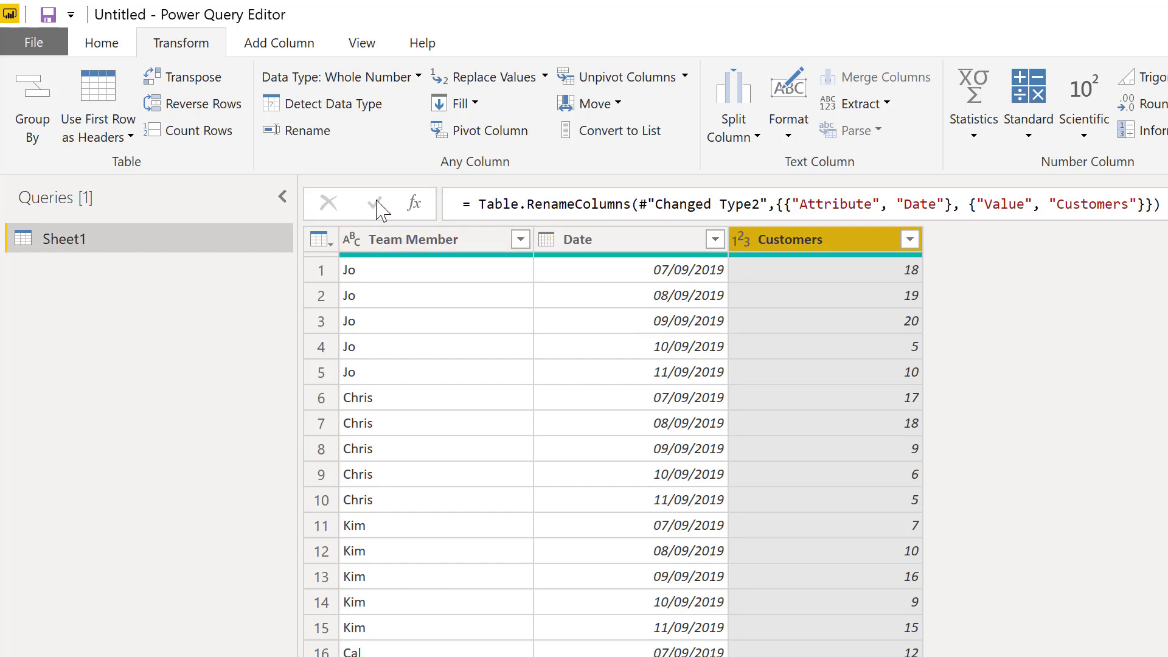
pyautogui.click(108, 49)
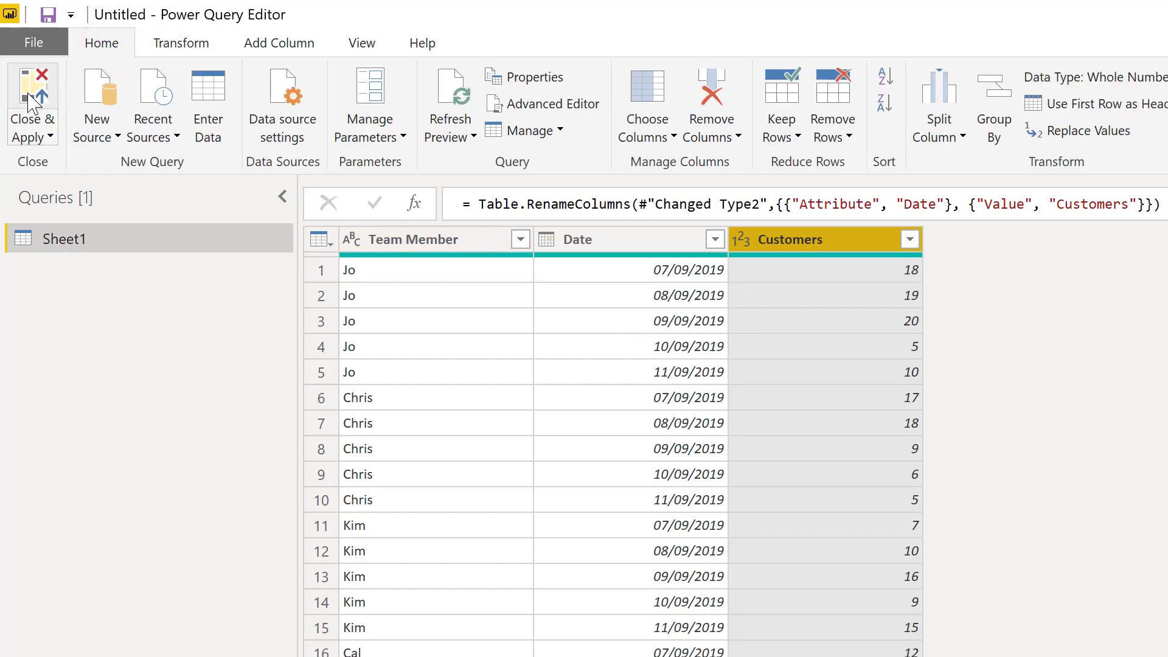
pyautogui.click(29, 98)
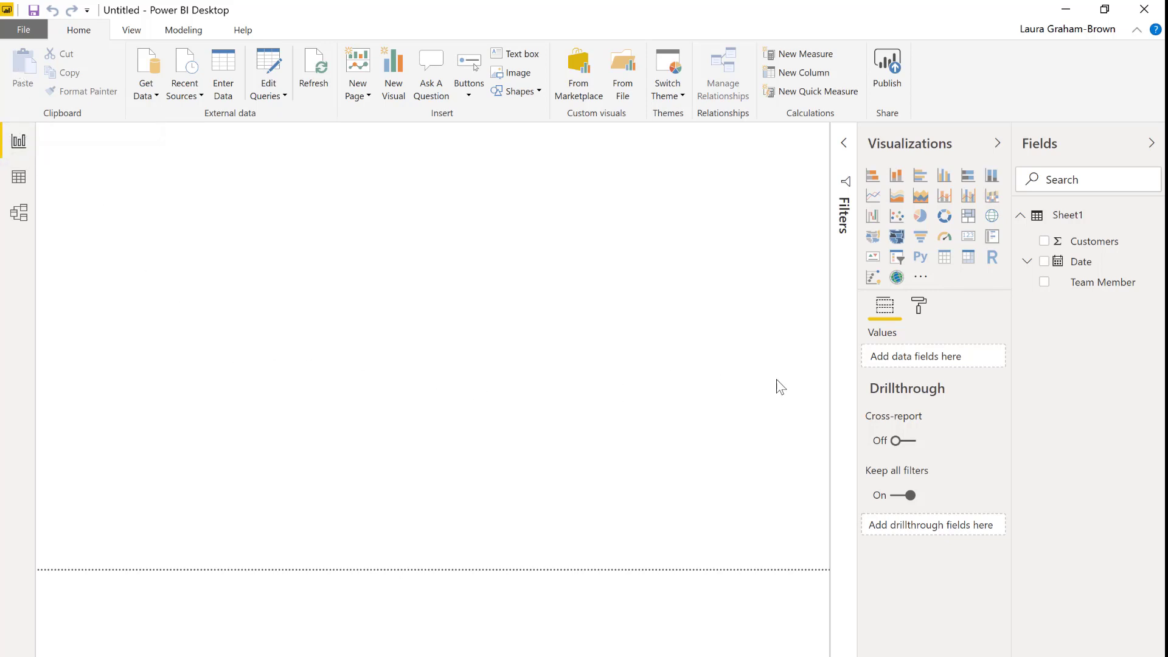
# Add a card visual to the report page showing the Customers field
pyautogui.click(971, 241)
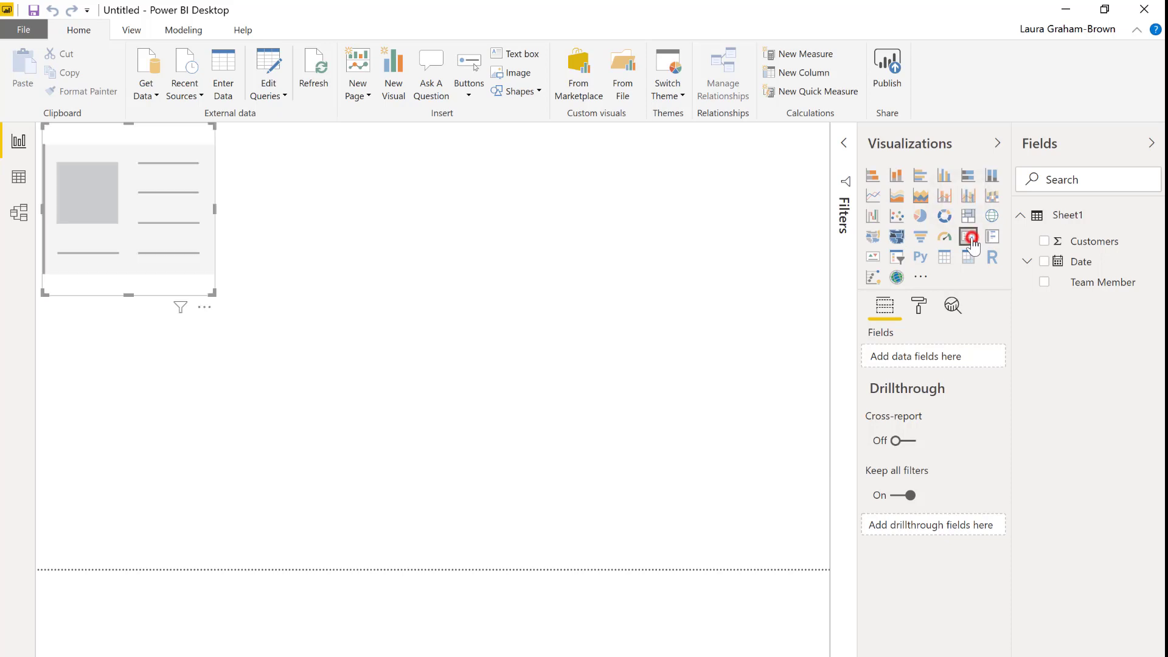
pyautogui.click(1044, 241)
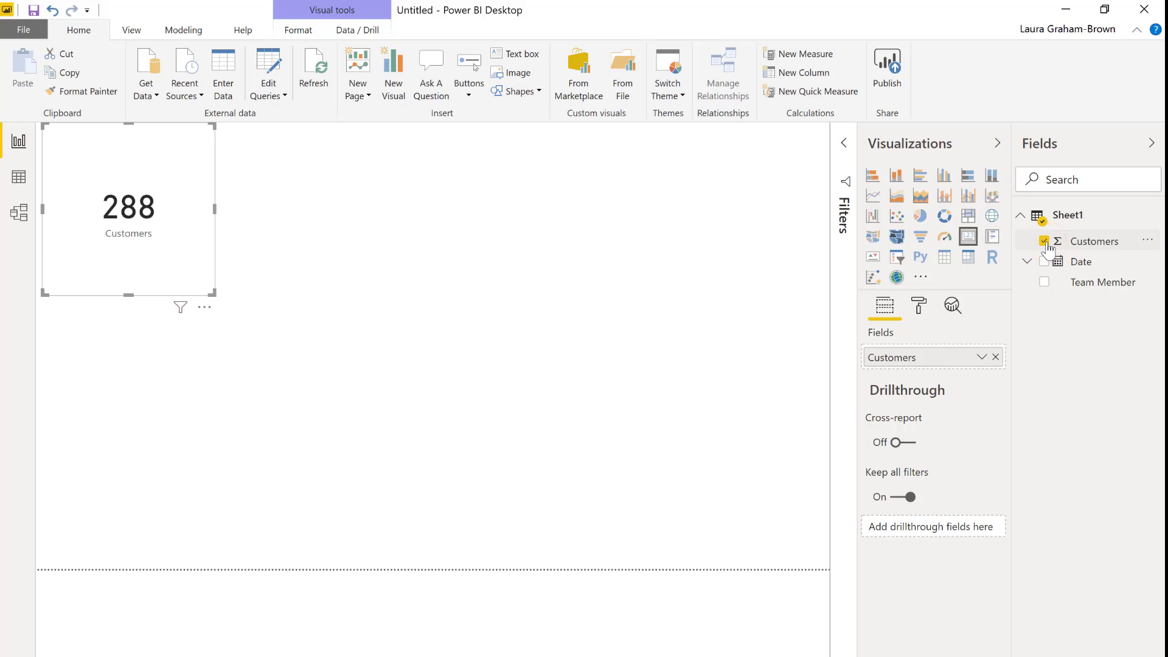
pyautogui.click(617, 311)
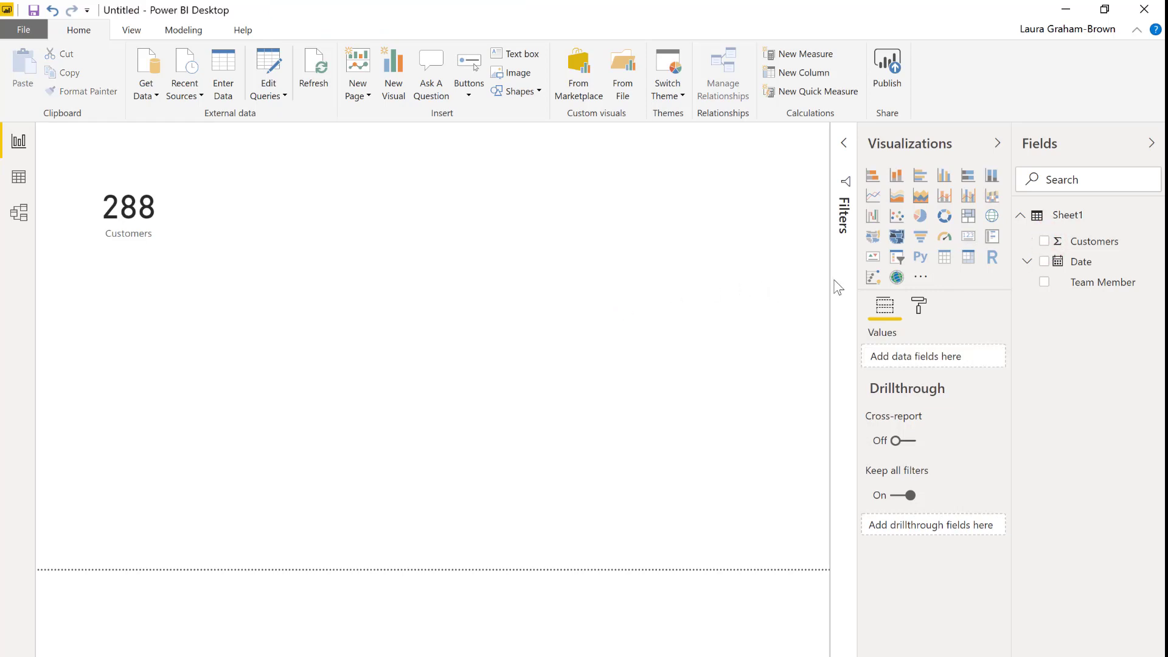
# Add a slicer on the Date field below the card and widen it
pyautogui.click(898, 258)
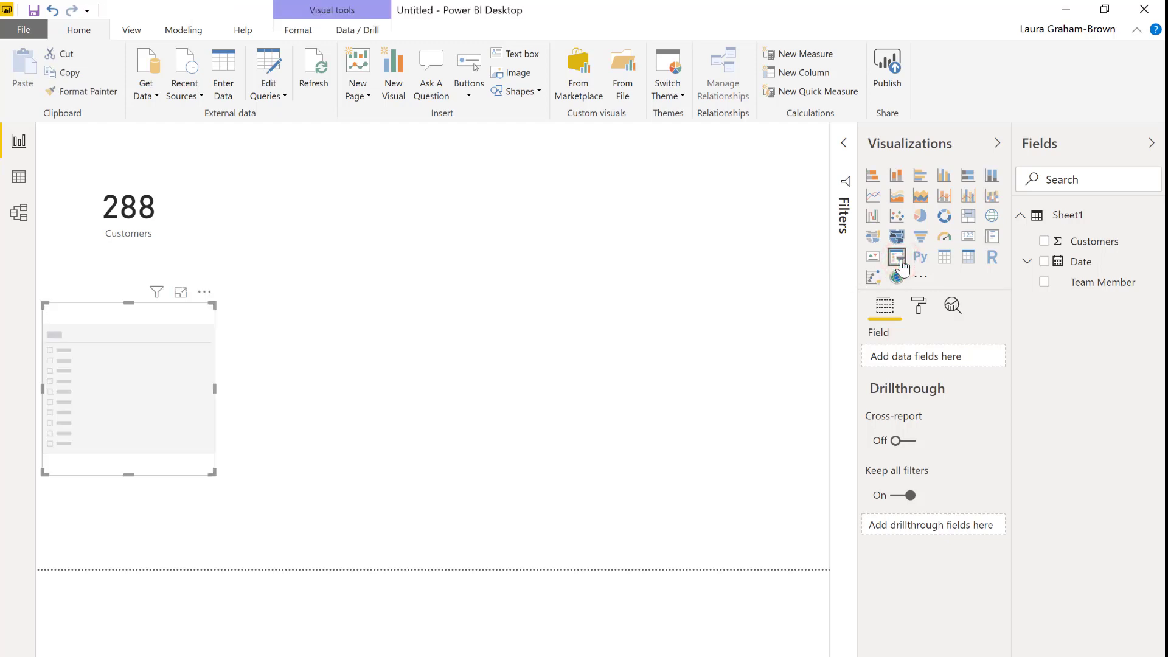
pyautogui.click(1044, 263)
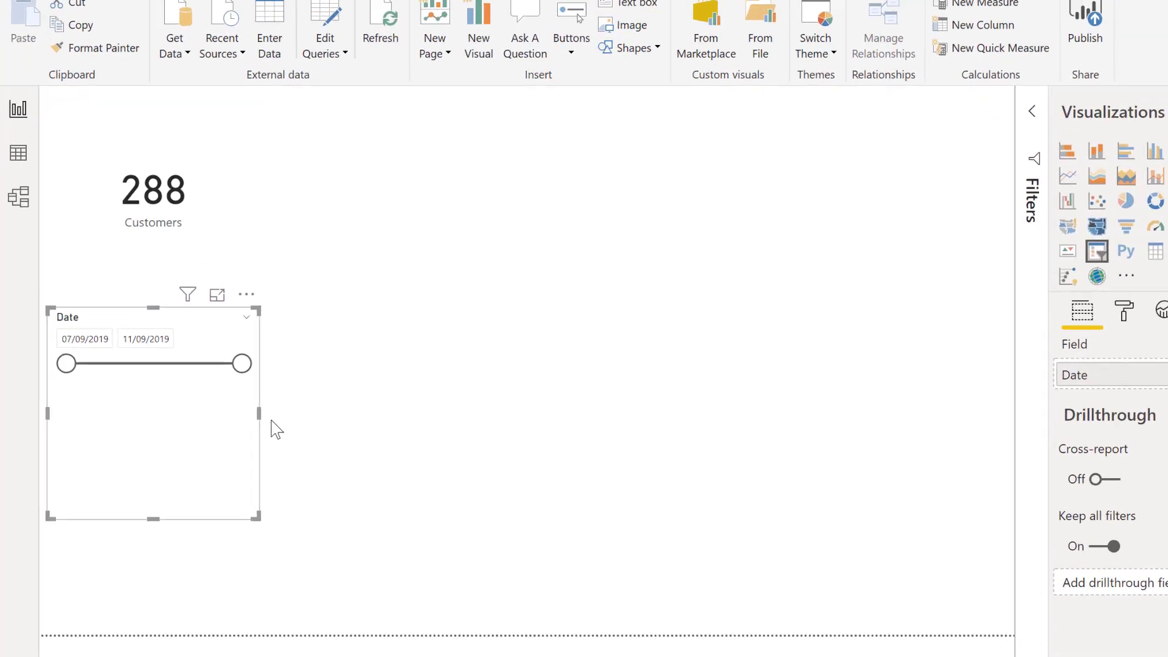
pyautogui.moveTo(258, 415); pyautogui.dragTo(404, 401)
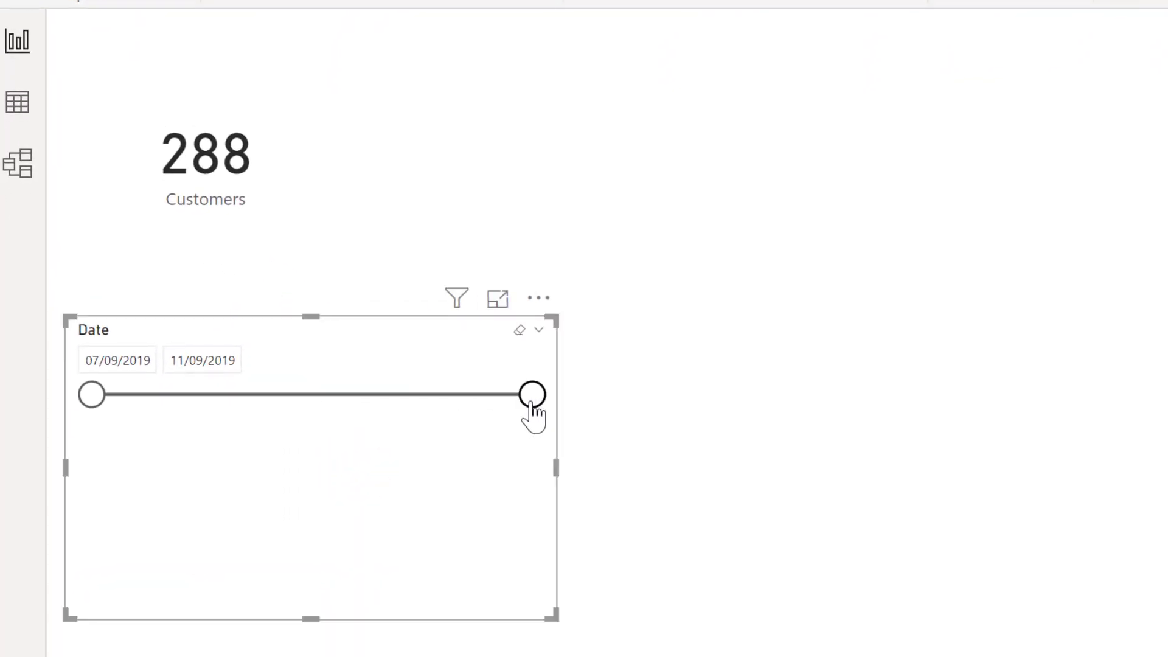
# Try the date slicer with end dates 08/09/2019 and 10/09/2019, and view the Sheet1 table's data
pyautogui.moveTo(532, 406); pyautogui.dragTo(307, 411)
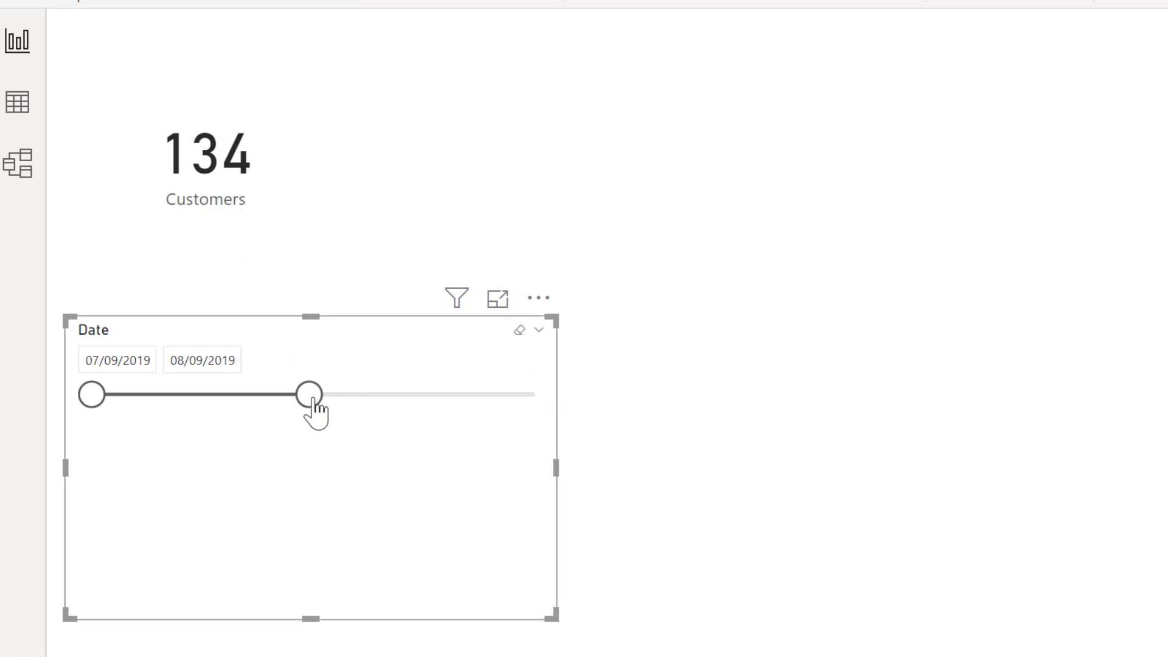
pyautogui.moveTo(312, 395); pyautogui.dragTo(428, 396)
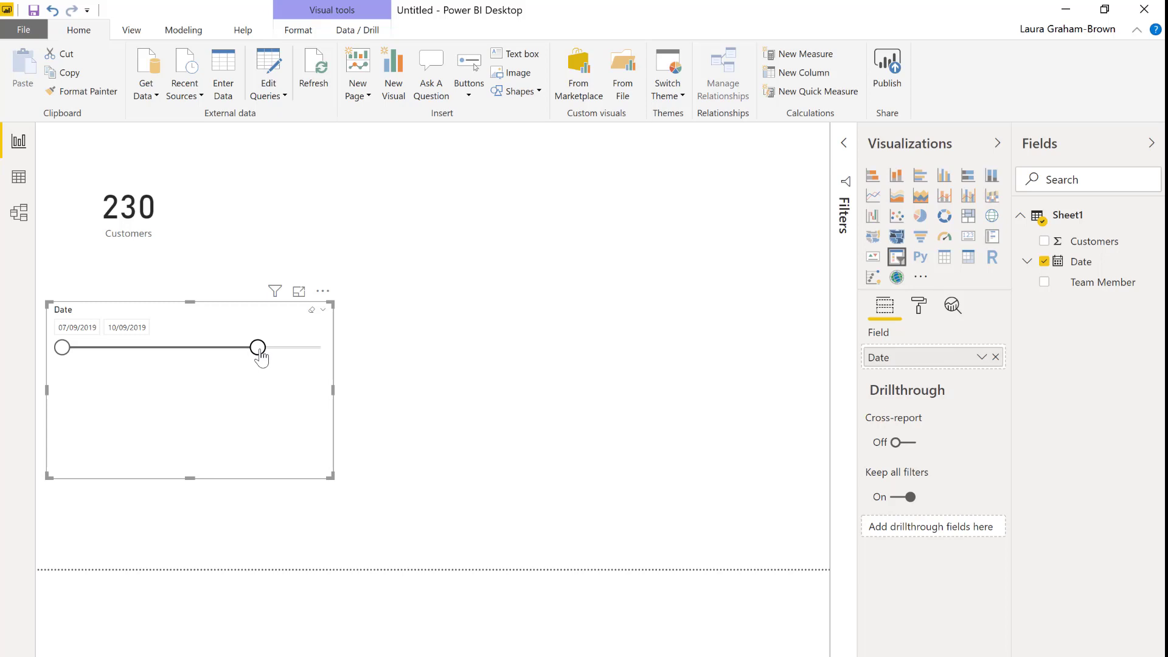
pyautogui.click(20, 177)
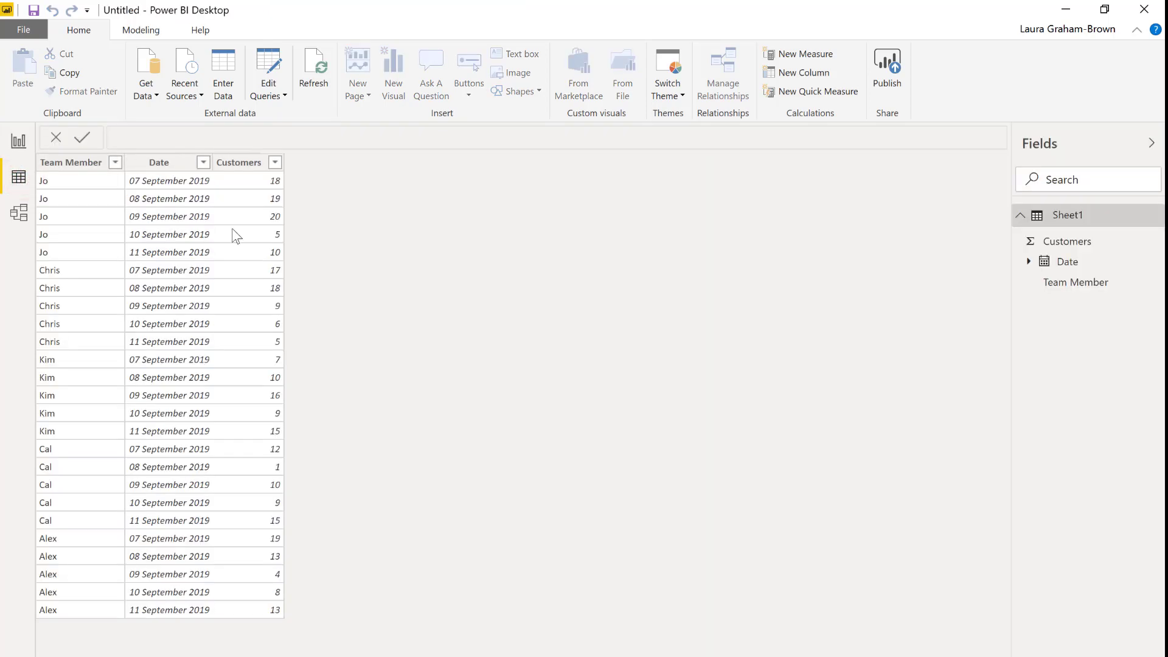